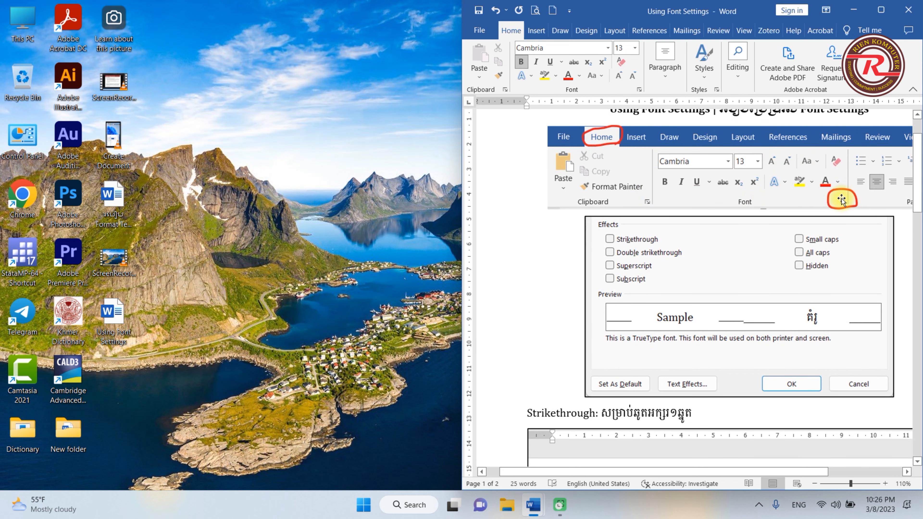
Review the Using Font Settings notes, from the font effects overview to the Strikethrough example
scroll(840, 204, up, 1)
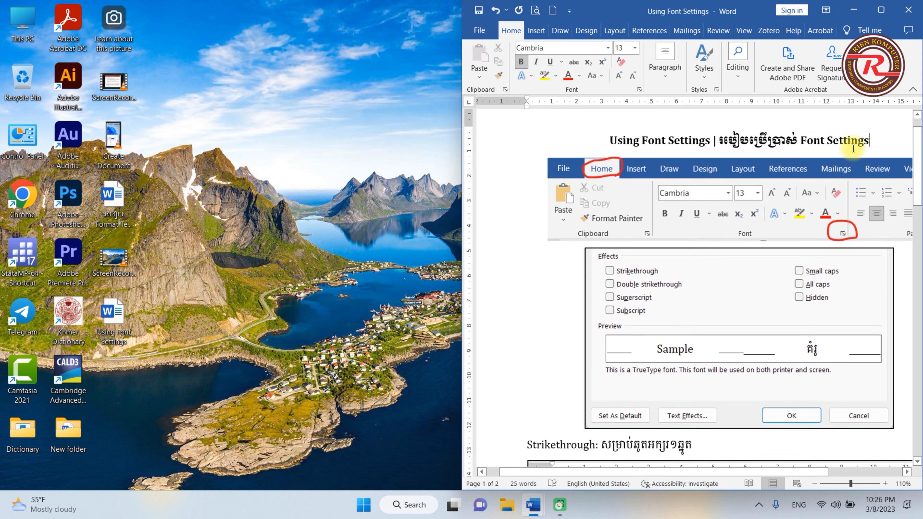
scroll(753, 287, down, 1)
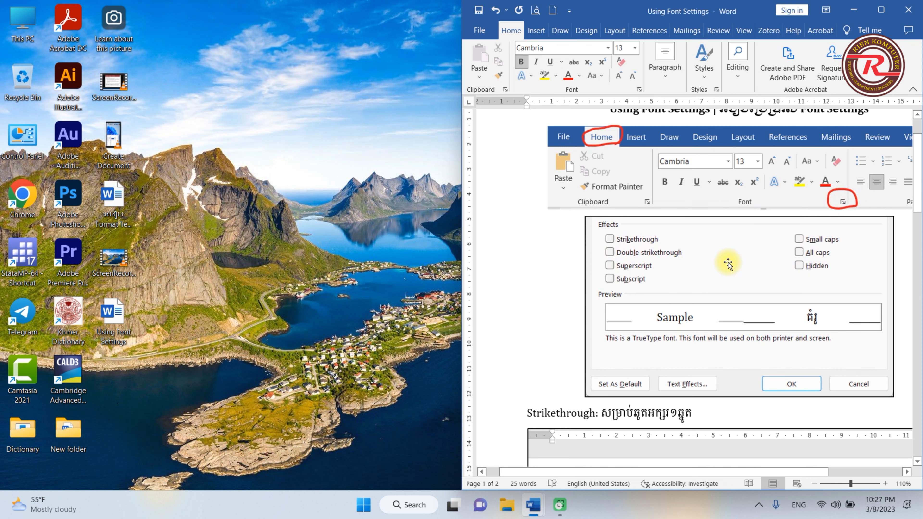
scroll(728, 263, down, 4)
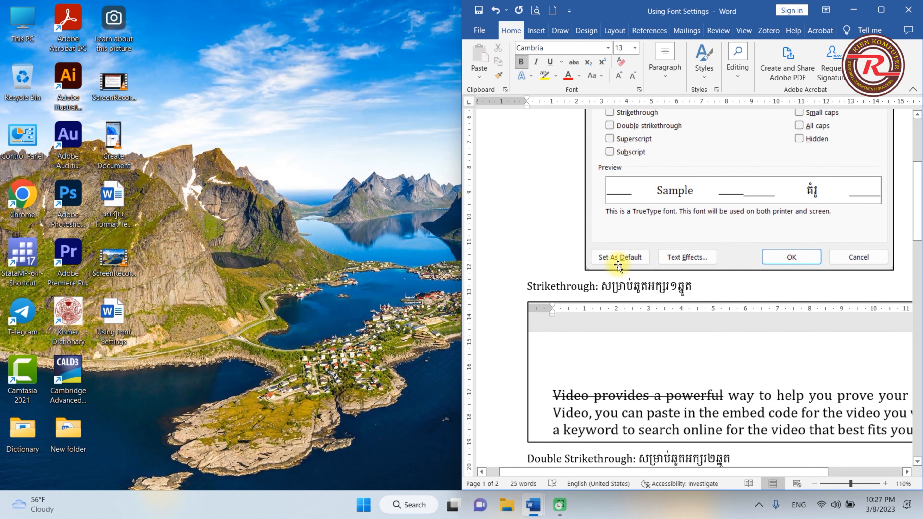
drag(599, 286, 543, 292)
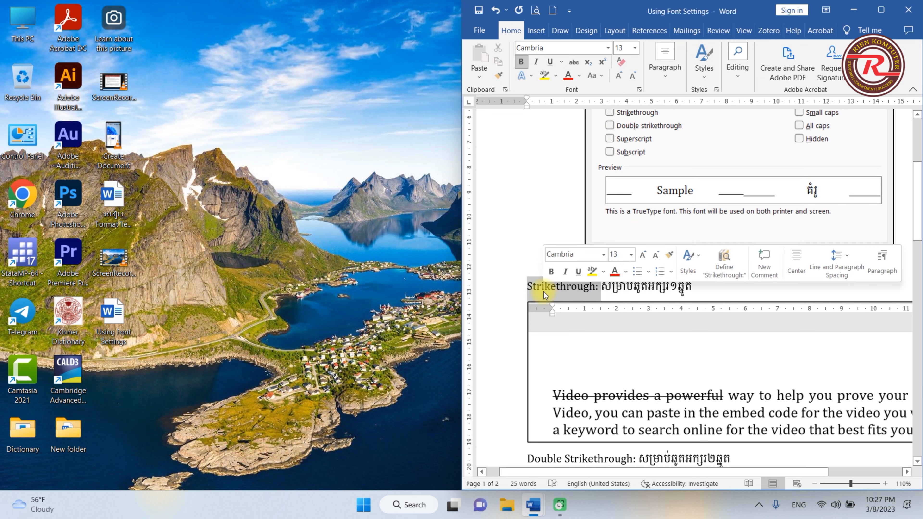
click(643, 295)
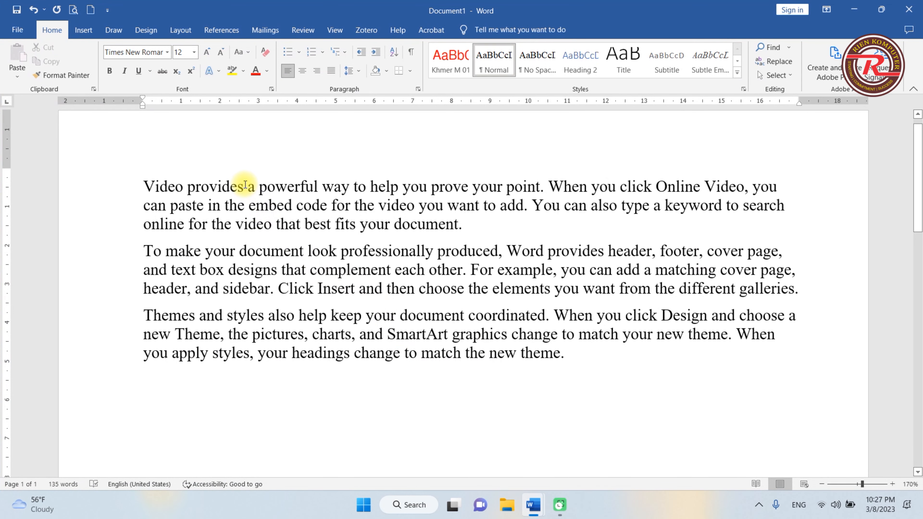
Apply the Strikethrough effect to "Video provides" at the start of the first paragraph in Document1
drag(248, 186, 144, 188)
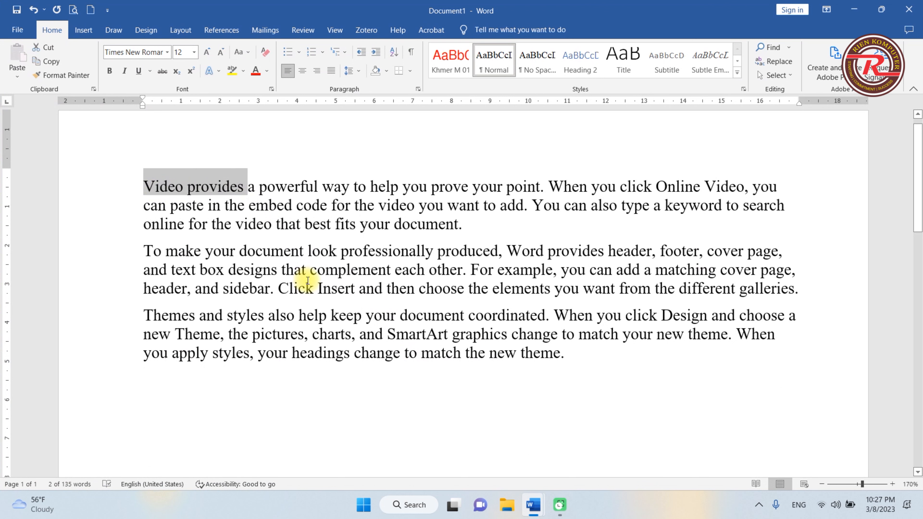
click(164, 74)
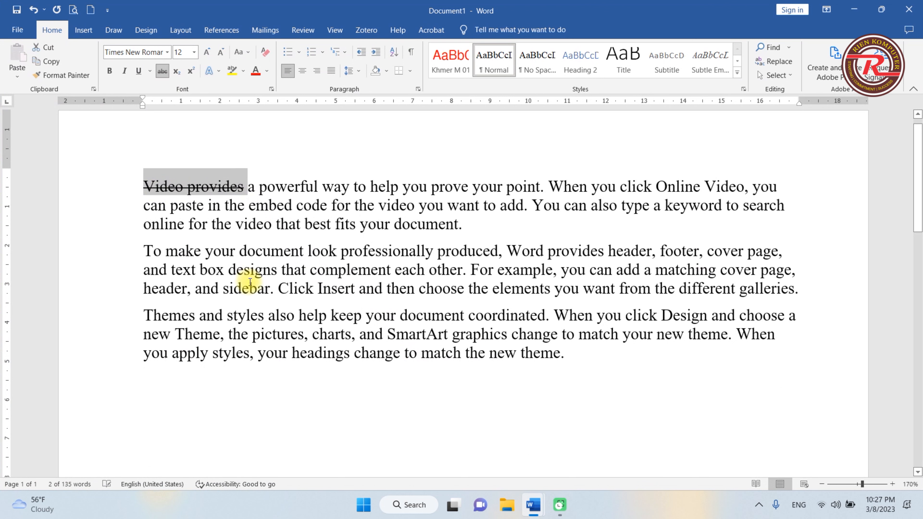
click(163, 74)
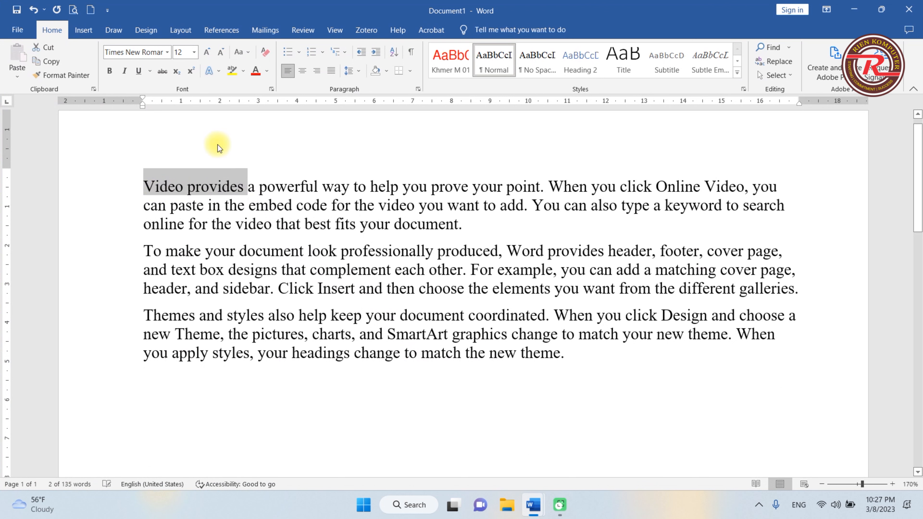
click(272, 90)
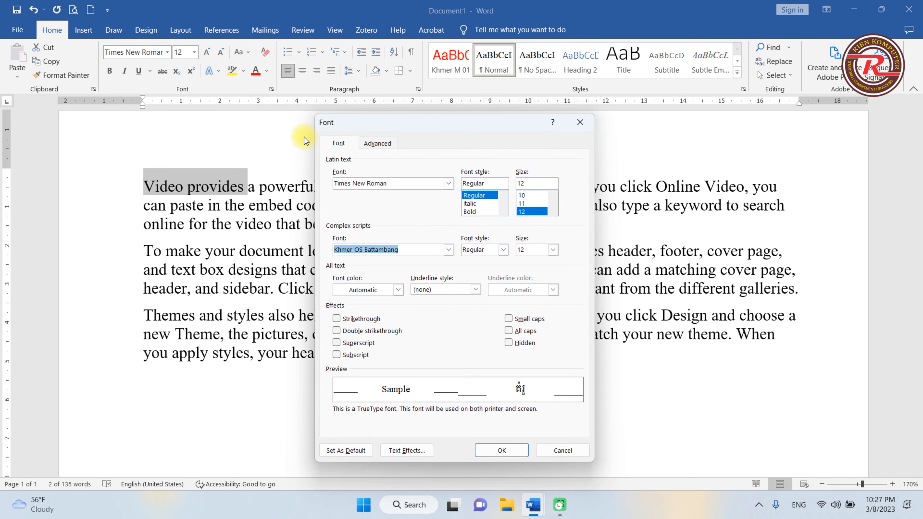
click(337, 319)
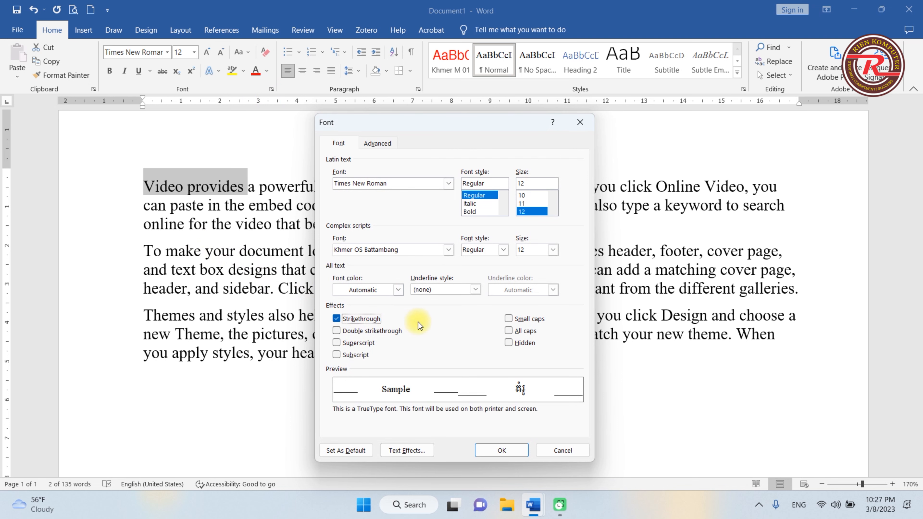
click(516, 453)
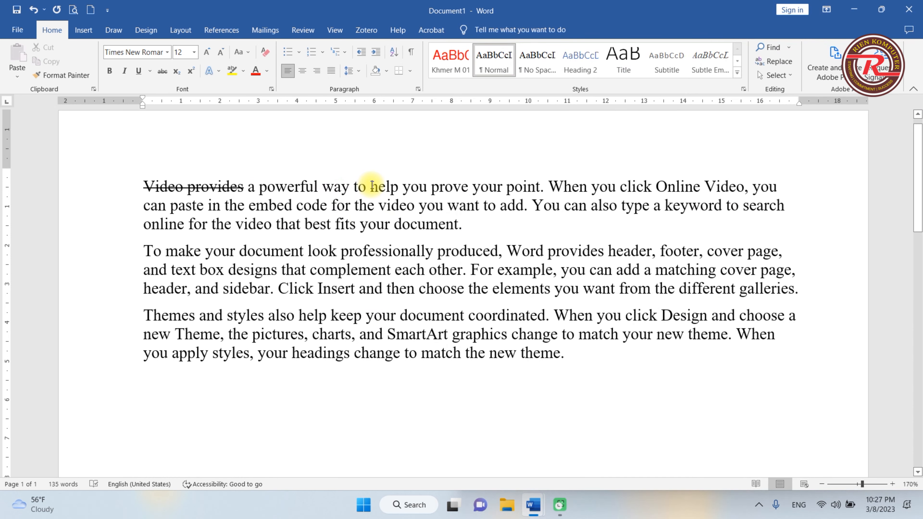
Apply the Double strikethrough effect to "powerful way to help" in the first paragraph
click(381, 185)
drag(403, 188, 289, 183)
click(273, 89)
click(338, 332)
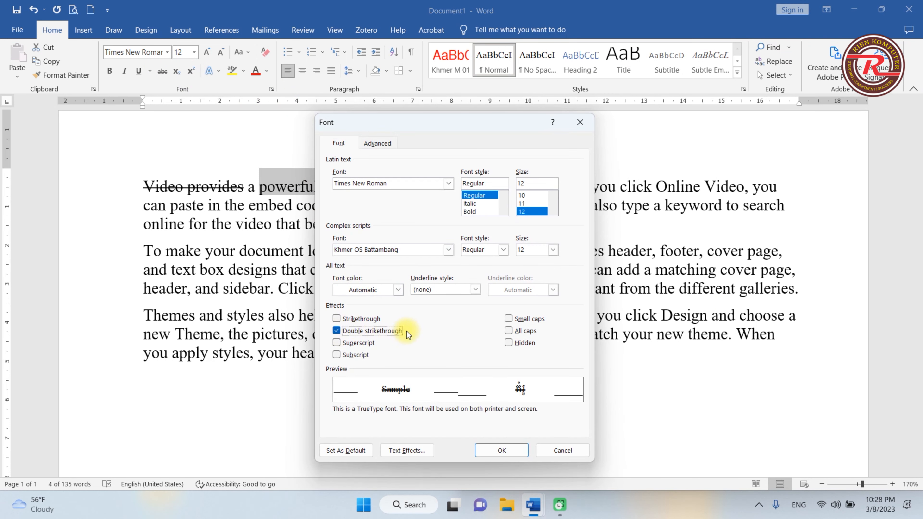
click(513, 450)
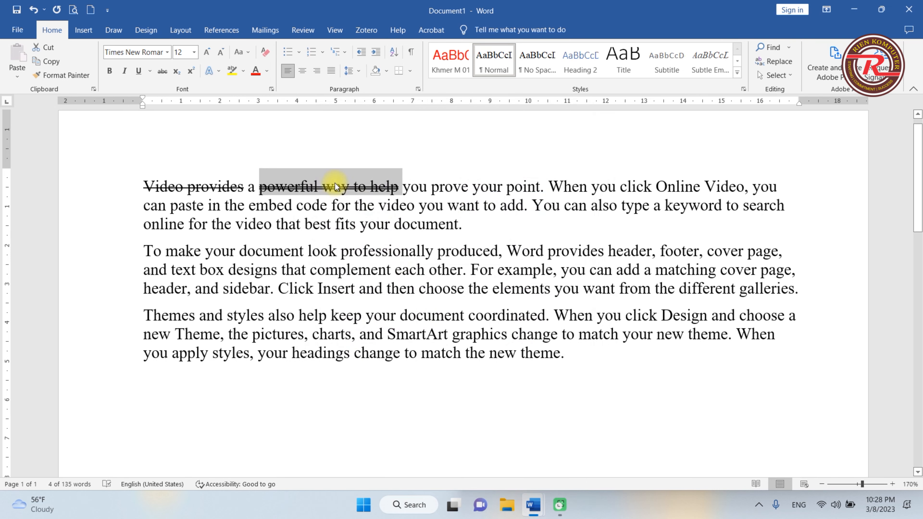
Add two tab-separated lines after the last paragraph: "a2" and "b2", with "H2O" and "CO2" below them
click(586, 352)
key(Return)
text(A2	b2)
key(Return)
text(H2O	CO2)
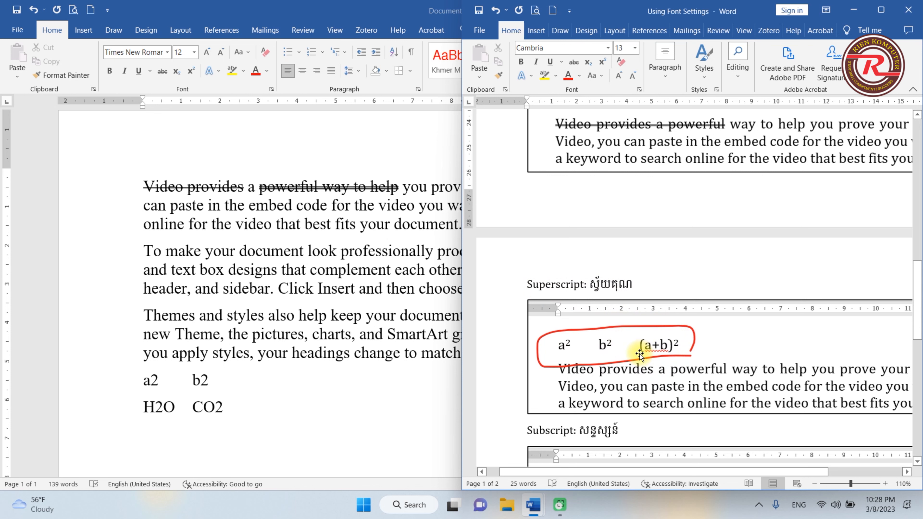
Format the 2 in both "a2" and "b2" as superscript in Document1
click(440, 354)
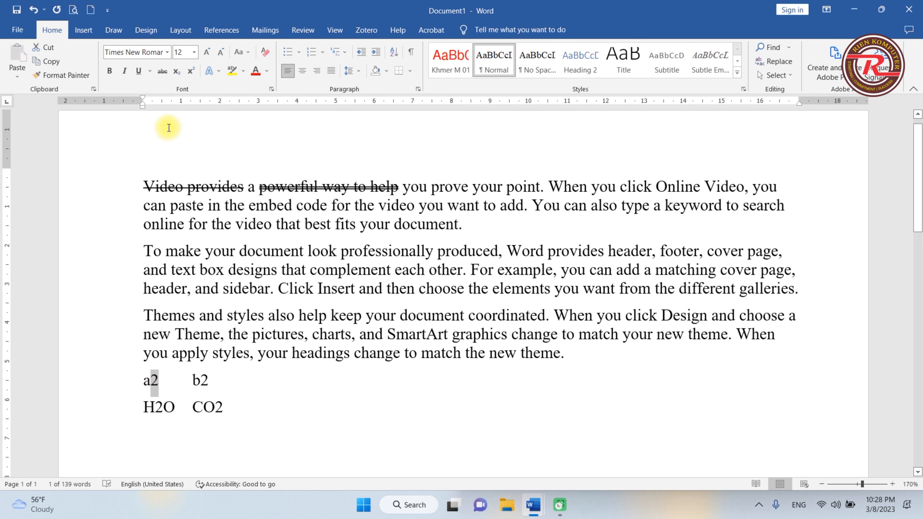
click(190, 72)
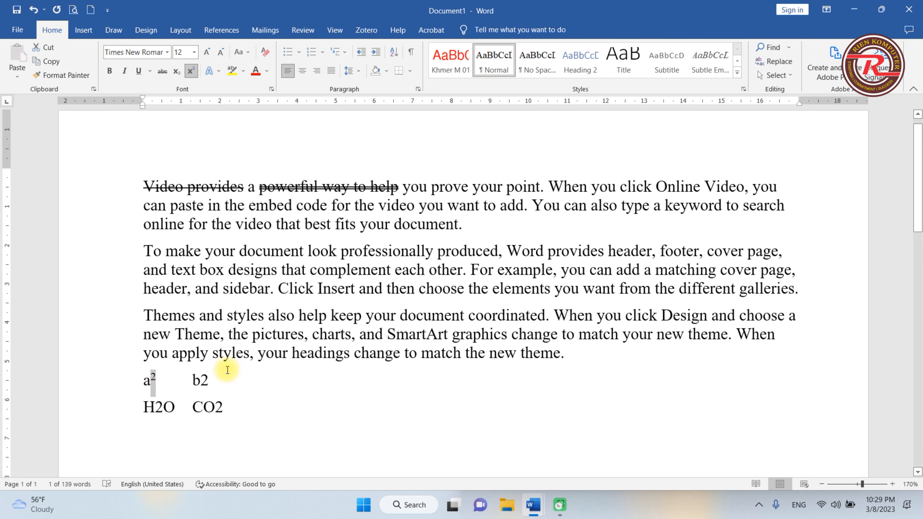
drag(211, 379, 199, 380)
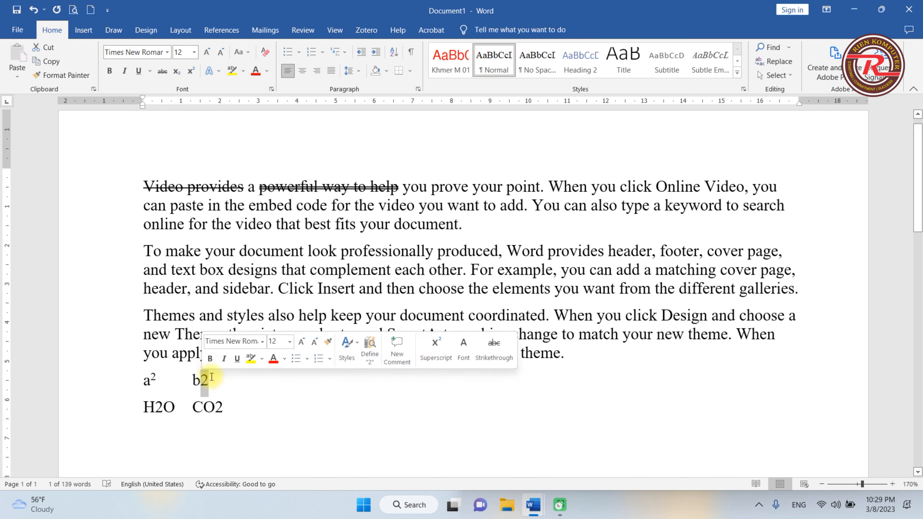
click(272, 89)
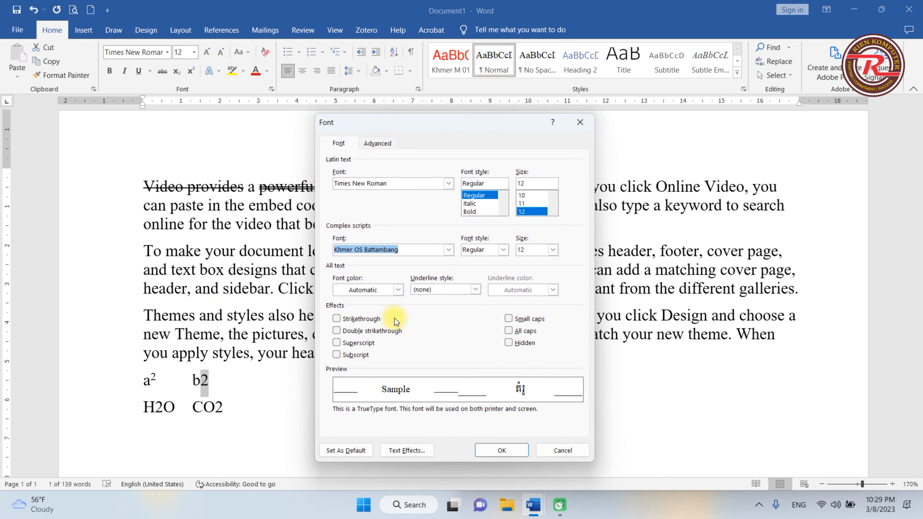
click(338, 342)
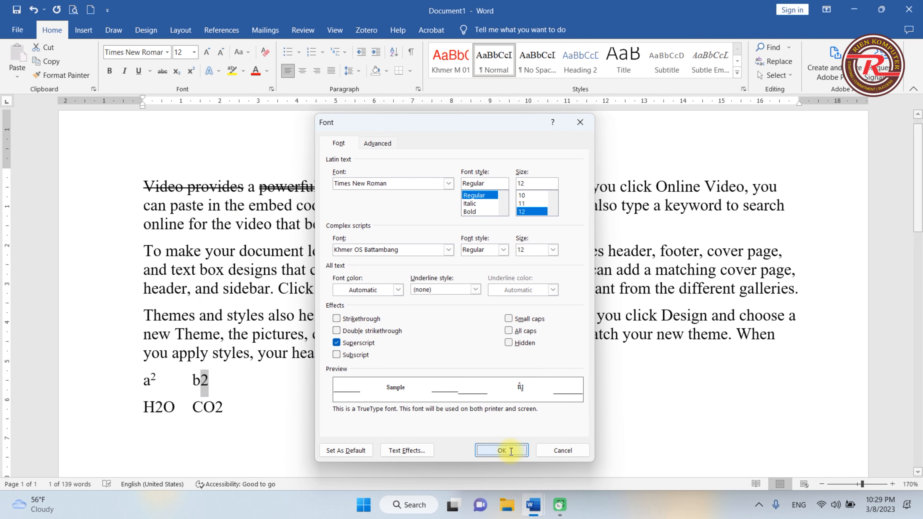
click(501, 451)
click(220, 382)
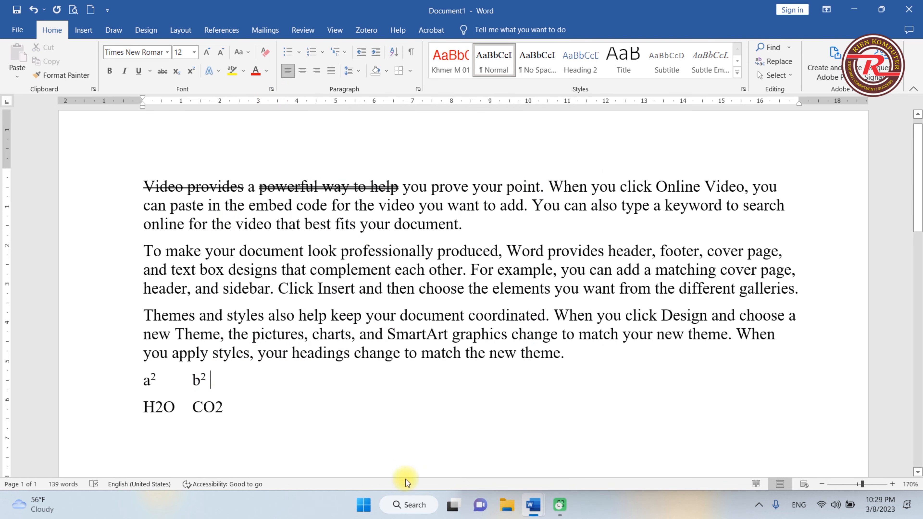
Check the Subscript example in the notes and format the 2 in "H2O" and "CO2" as subscript in Document1
click(533, 505)
click(527, 210)
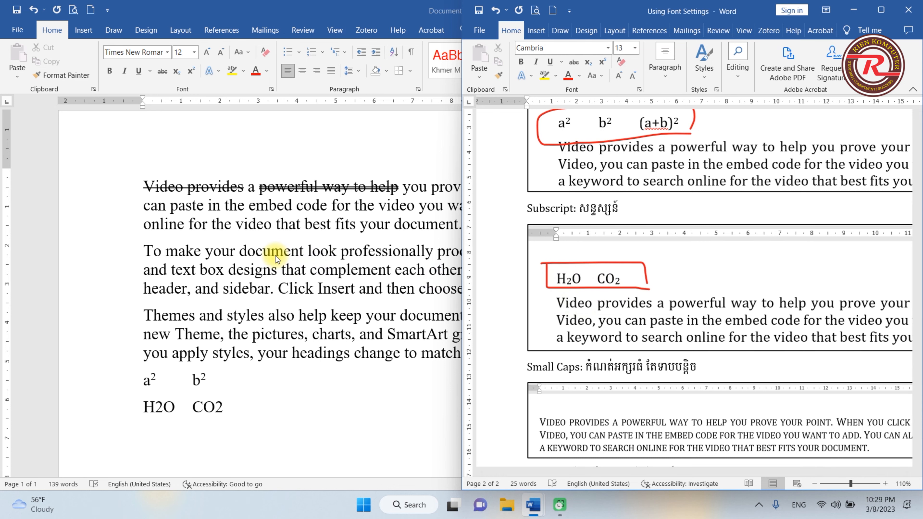
click(268, 247)
scroll(240, 316, down, 3)
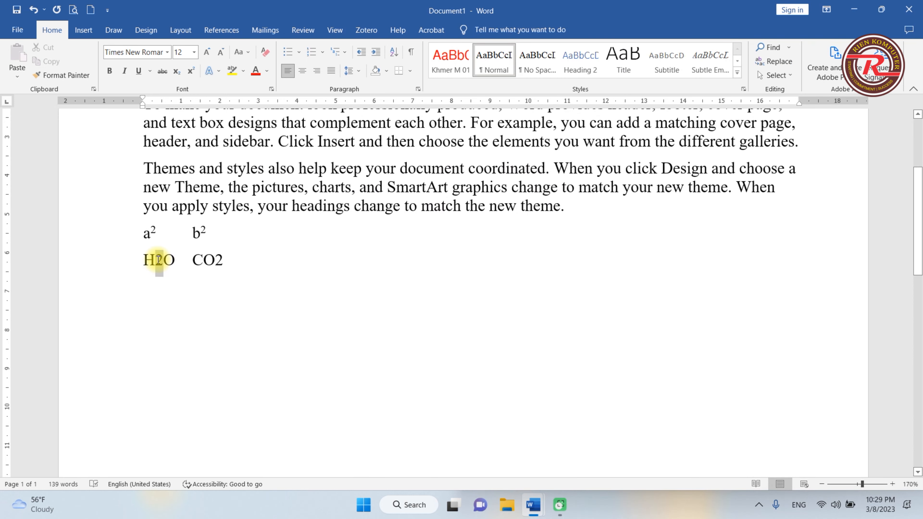
drag(159, 260, 158, 260)
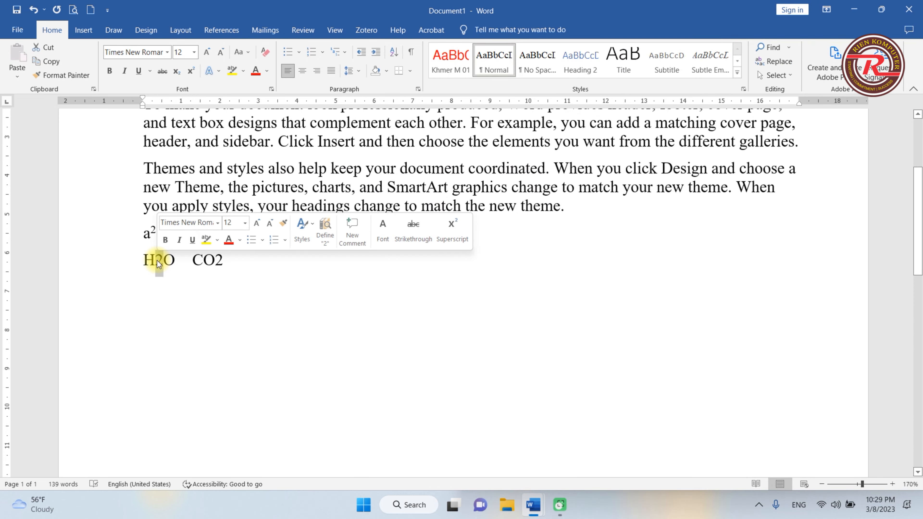
click(178, 76)
drag(216, 259, 225, 259)
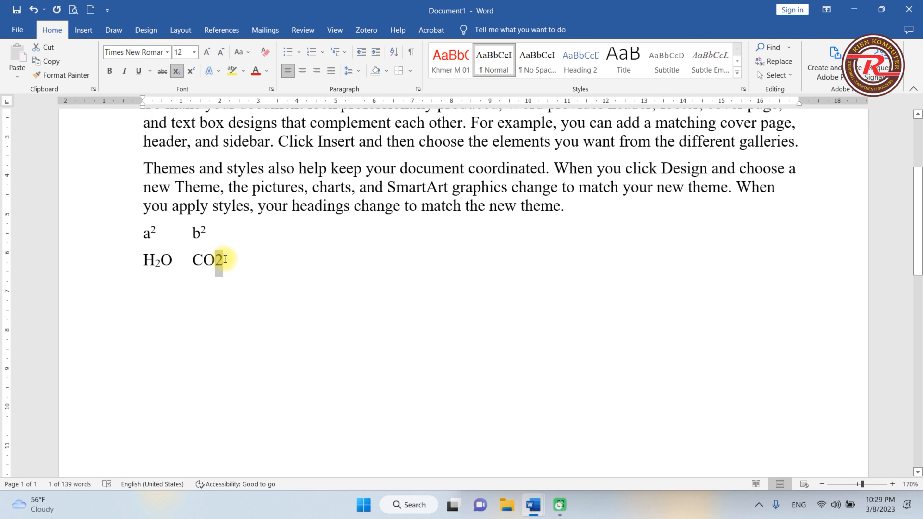
click(272, 89)
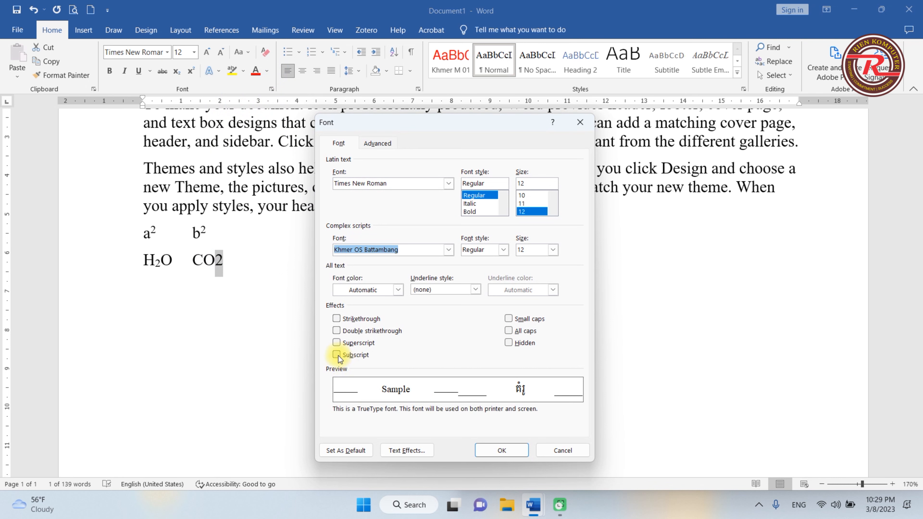
click(337, 355)
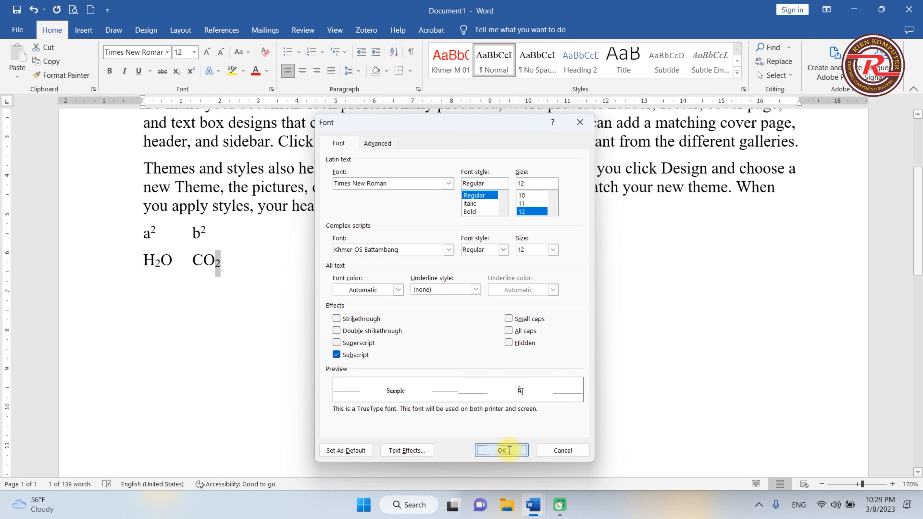
click(509, 450)
click(229, 260)
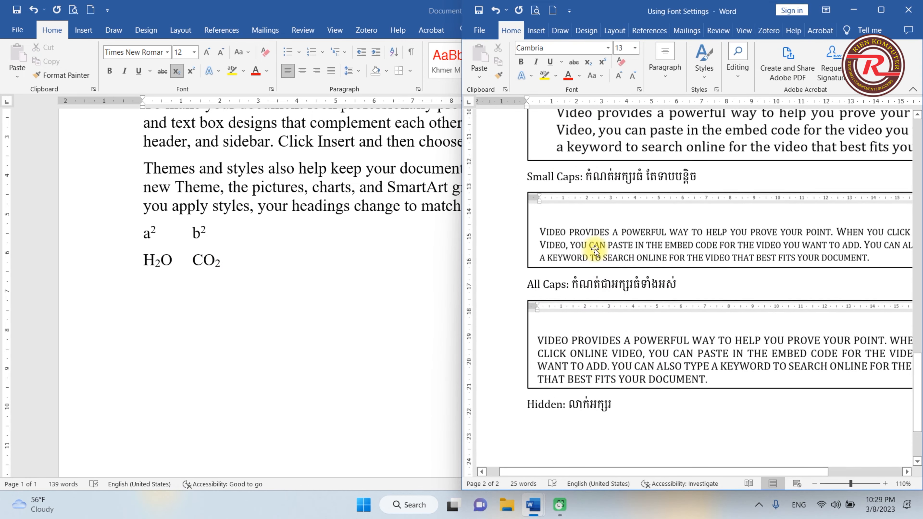
Check the Small Caps example in the notes and apply Small caps to the whole second paragraph of Document1
scroll(595, 250, up, 3)
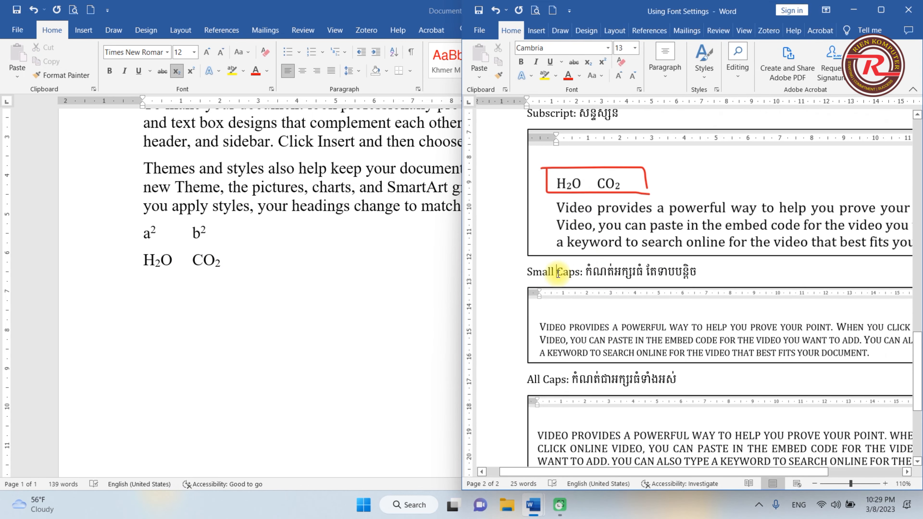
drag(585, 272, 527, 273)
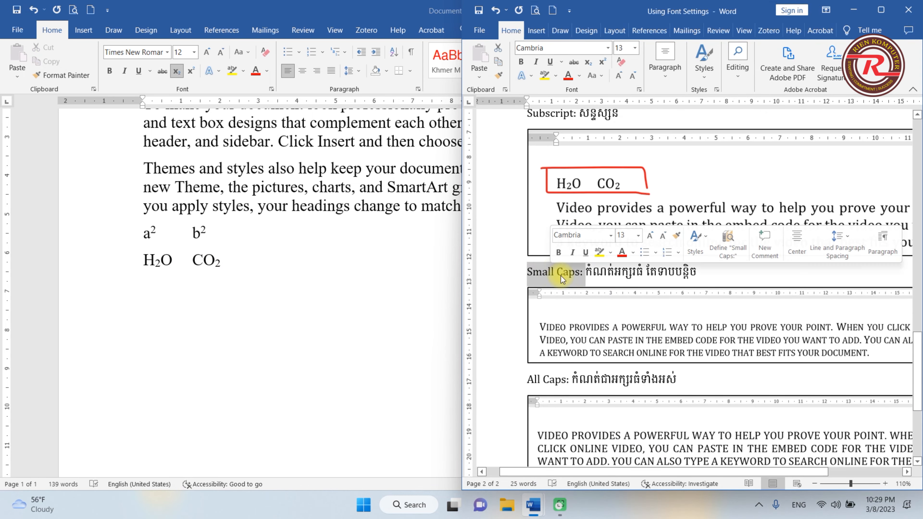
click(639, 281)
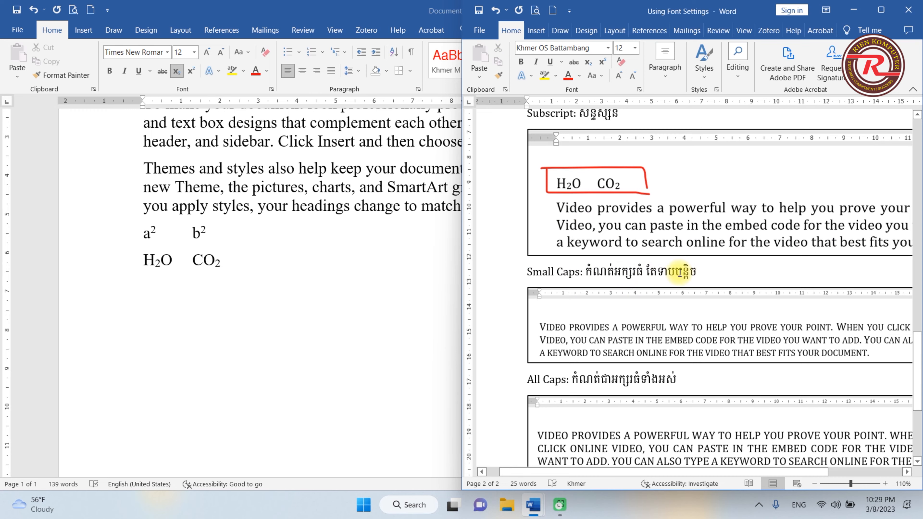
scroll(663, 273, down, 3)
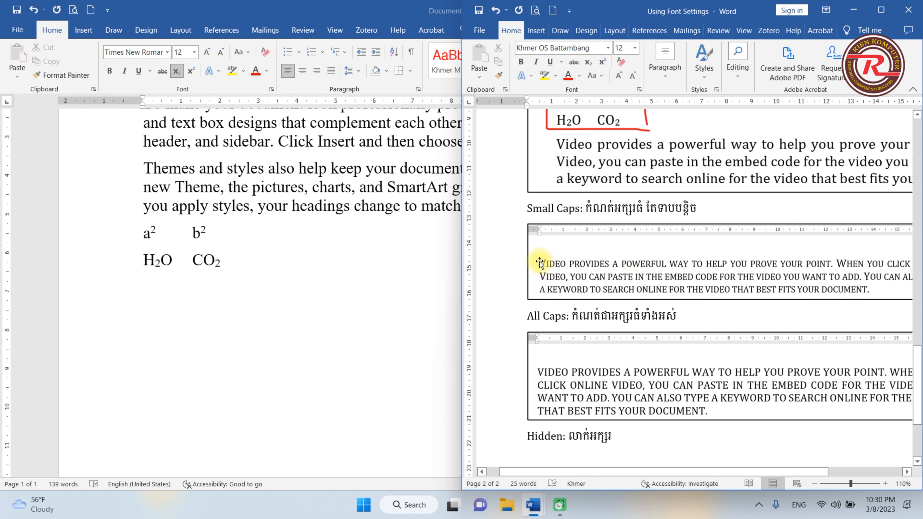
click(240, 268)
scroll(240, 268, up, 4)
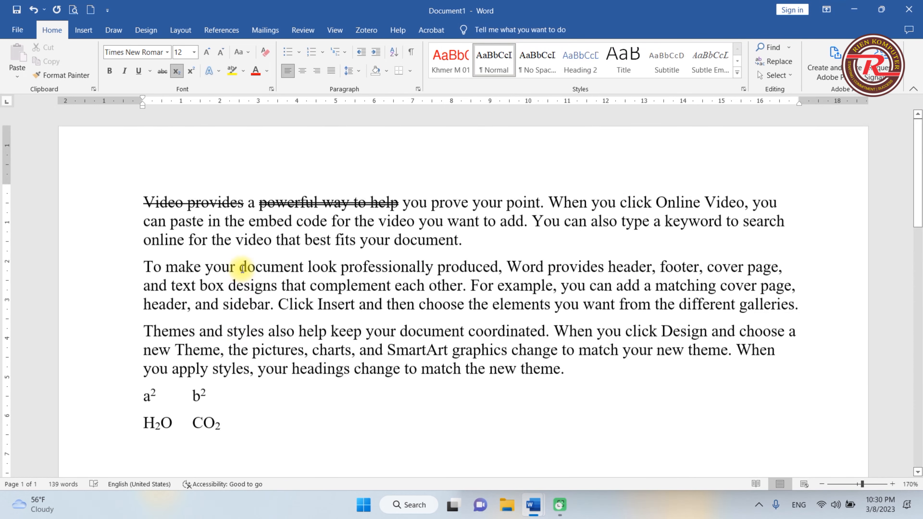
triple_click(708, 286)
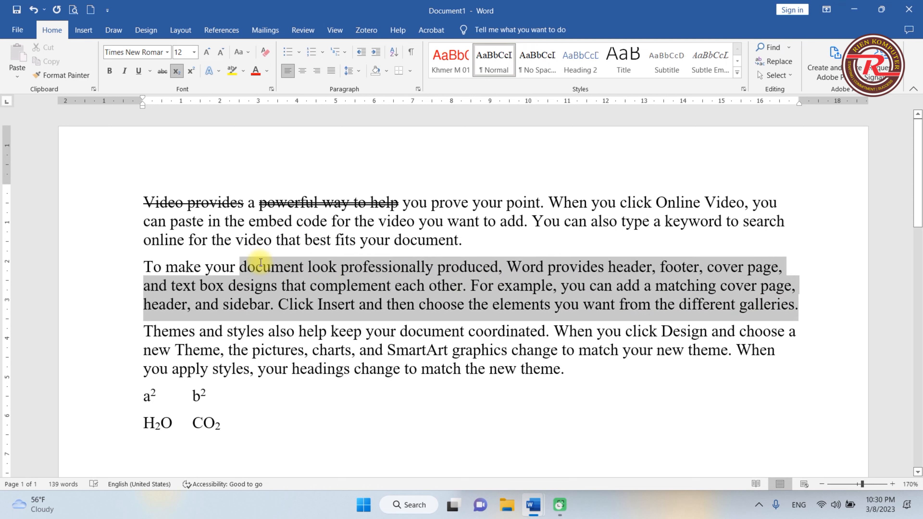
click(271, 89)
click(509, 319)
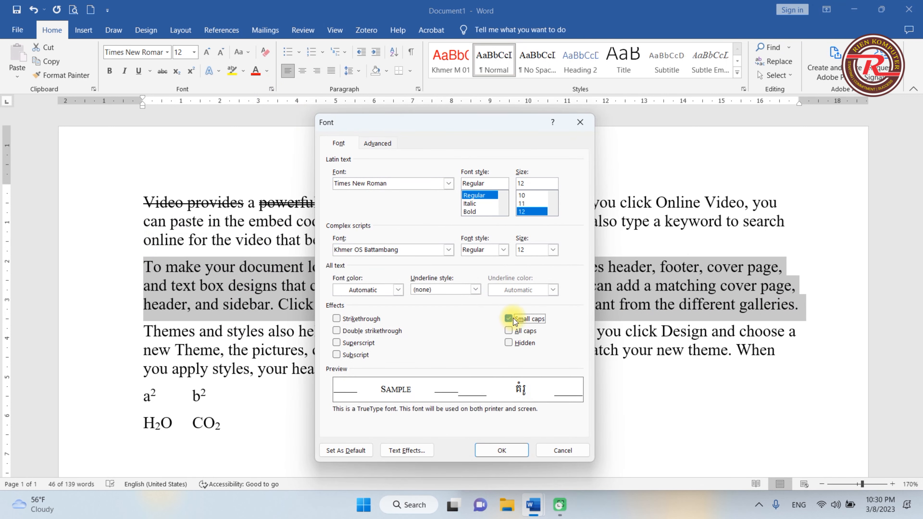
click(520, 450)
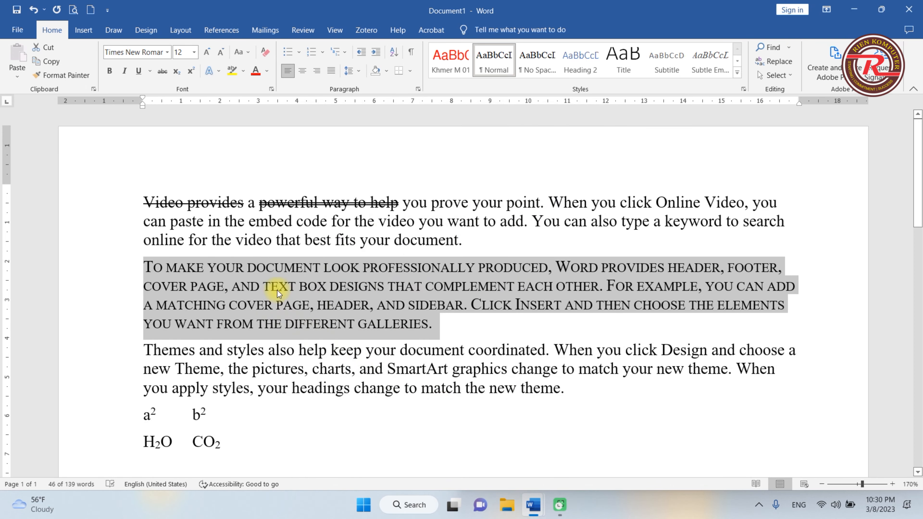
Examine the larger capitals that begin the first two sentences of the small-caps second paragraph
click(177, 268)
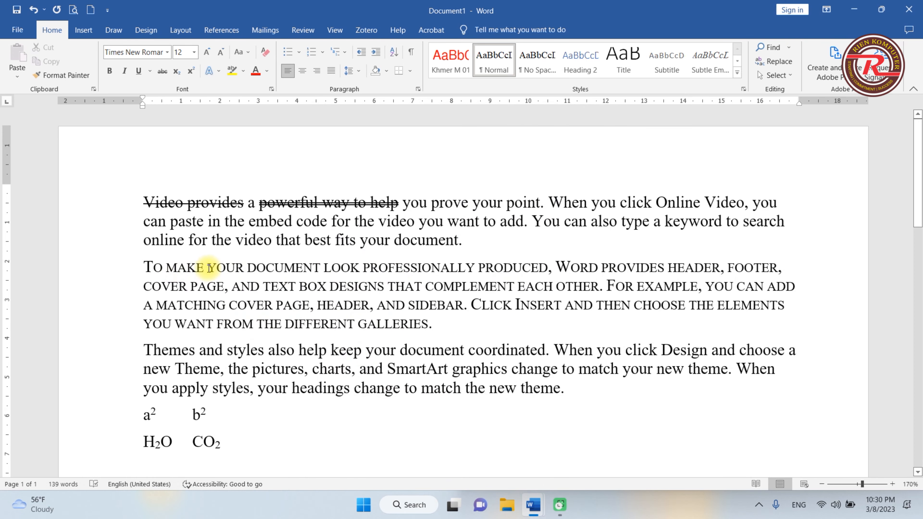
shift+click(148, 264)
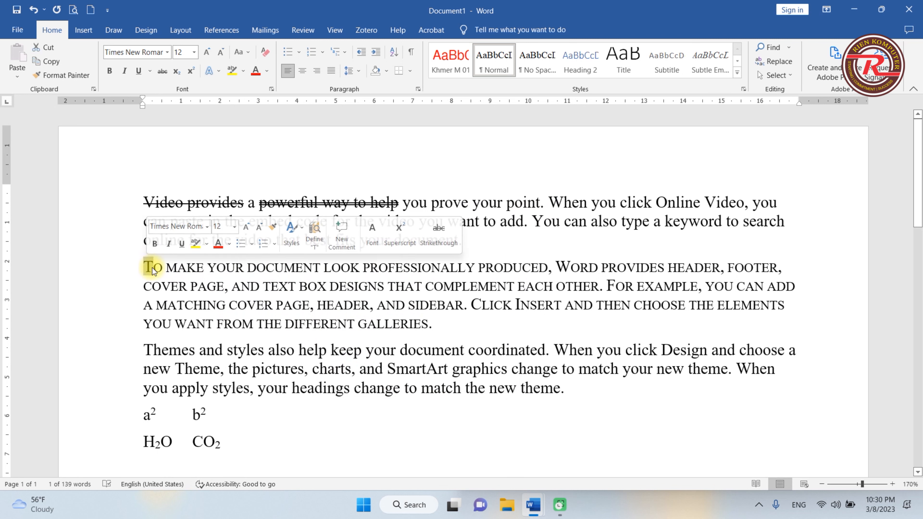
drag(599, 290, 606, 286)
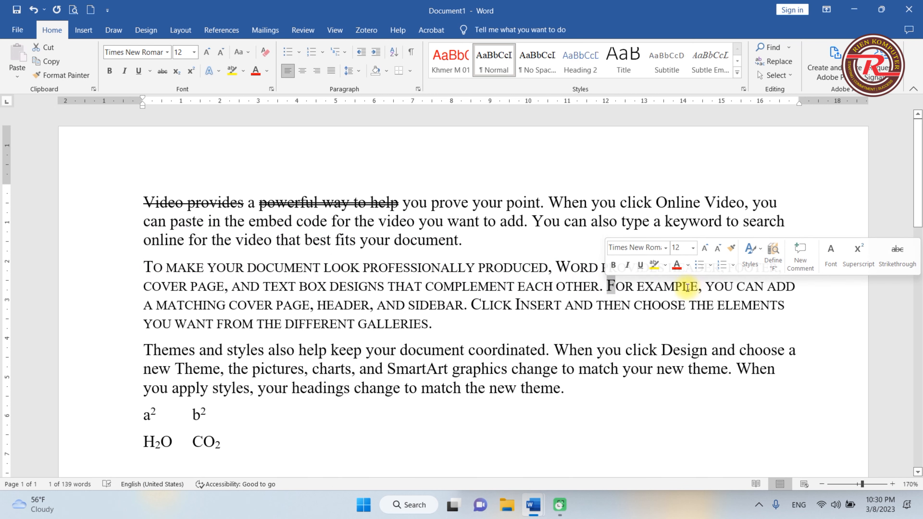
click(363, 287)
Check the All Caps example in the notes and select the whole third paragraph in Document1
key(alt+Tab)
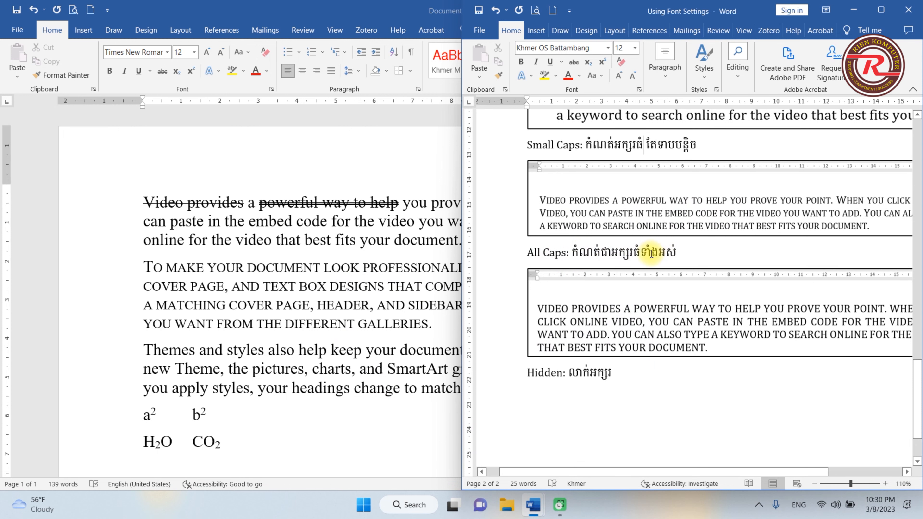
click(208, 294)
drag(583, 389, 145, 345)
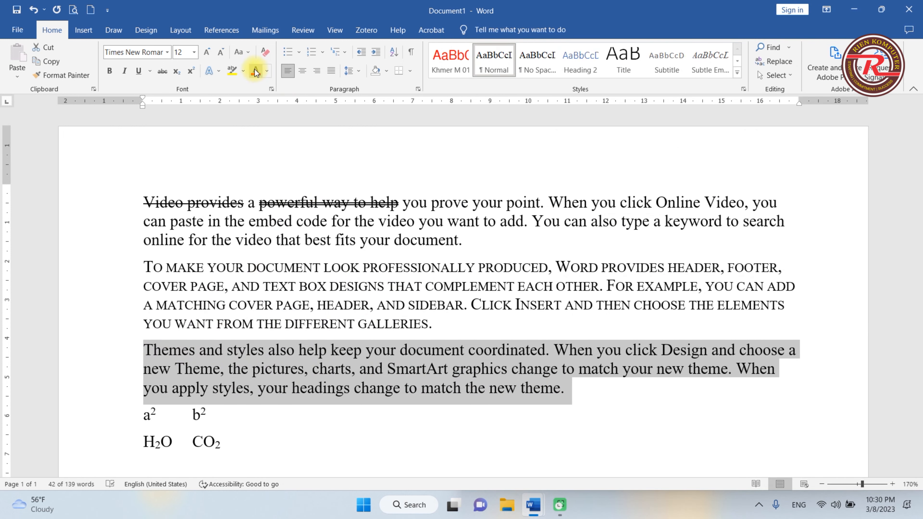
Try changing the case of the selected third paragraph to UPPERCASE and undo the change
click(244, 55)
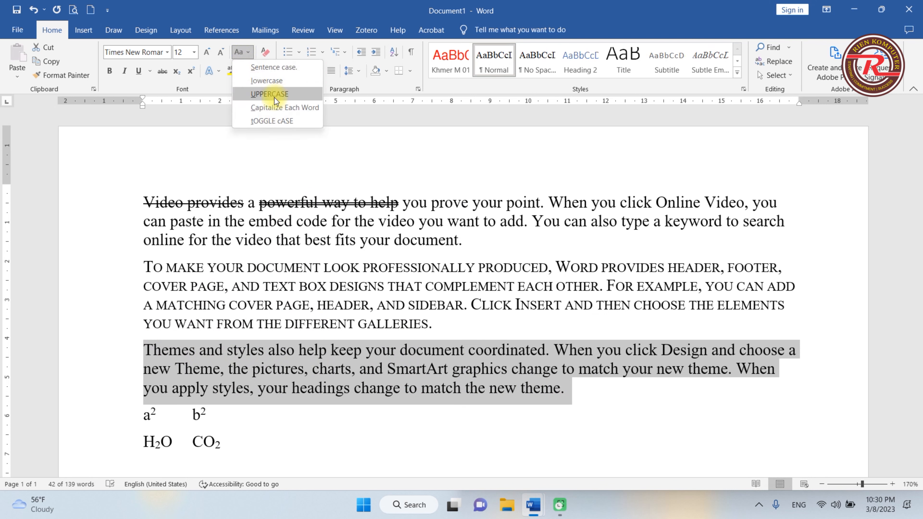
click(292, 95)
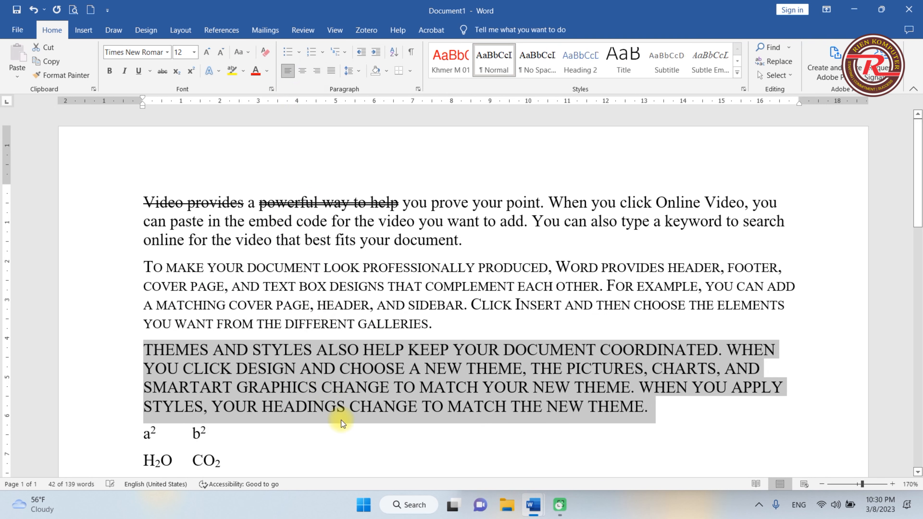
click(34, 10)
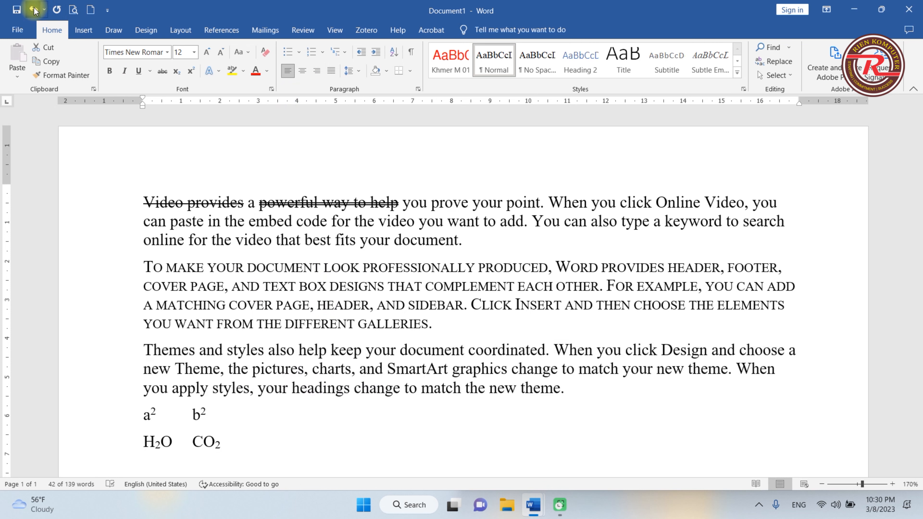
Apply the All caps font effect to the selected third paragraph
click(271, 89)
click(509, 331)
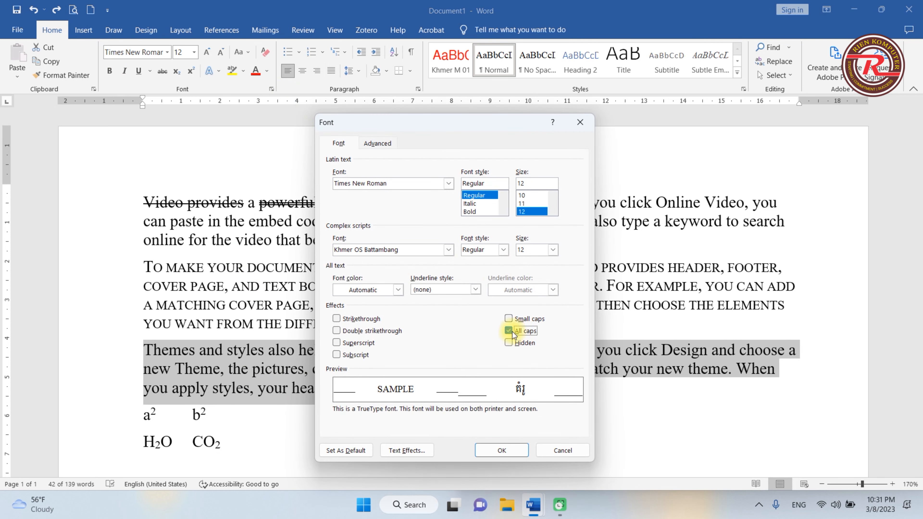
click(501, 451)
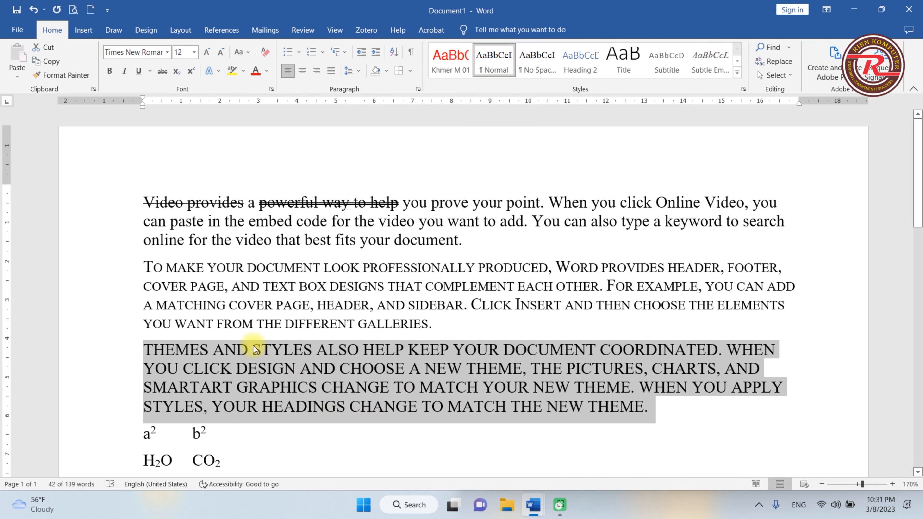
click(361, 391)
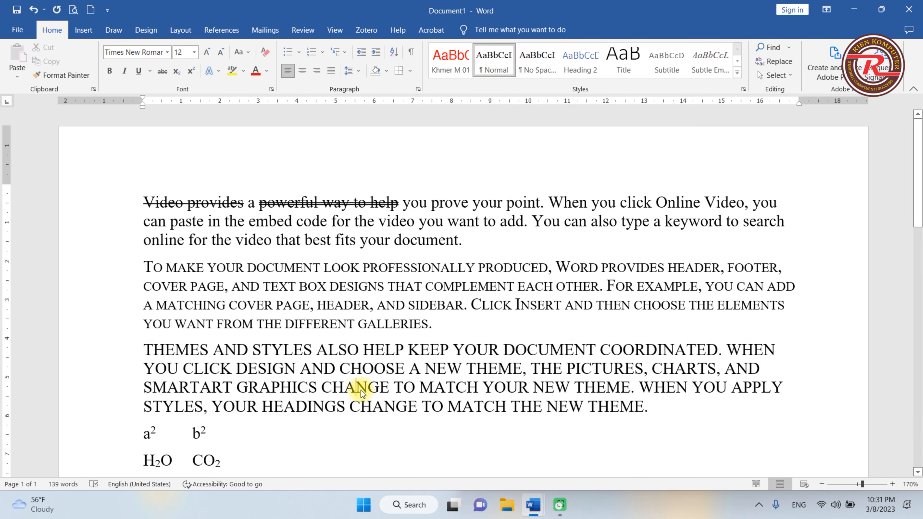
Check the Hidden entry in the notes, try the Hidden effect instead of All caps on Document1's third paragraph, and undo it
key(alt+Tab)
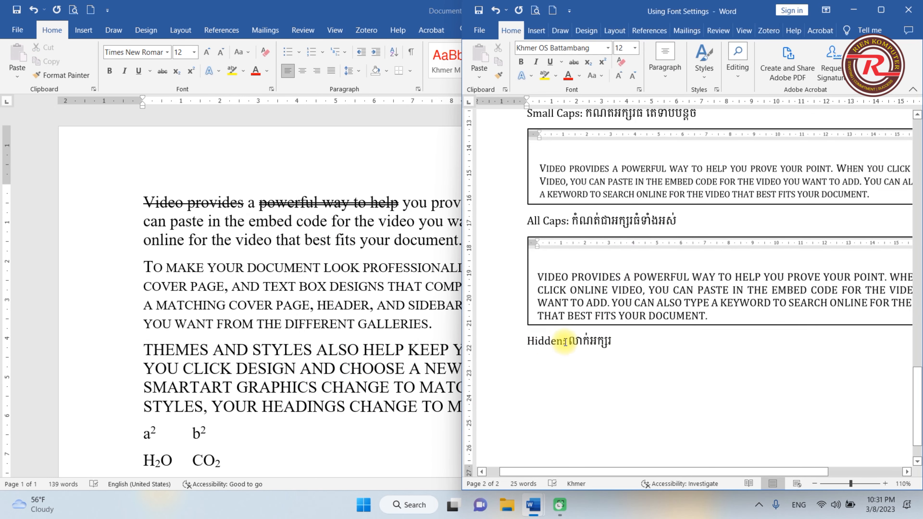
drag(569, 343, 617, 344)
click(344, 377)
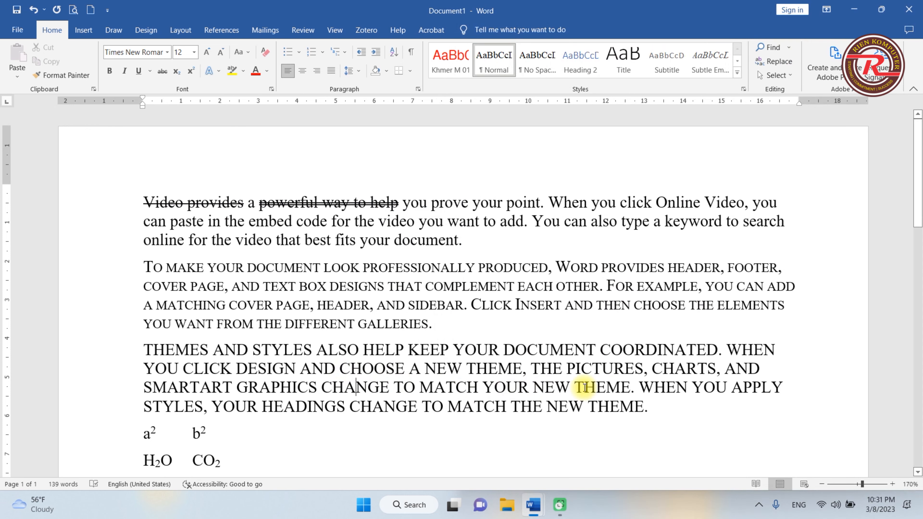
drag(650, 405, 143, 348)
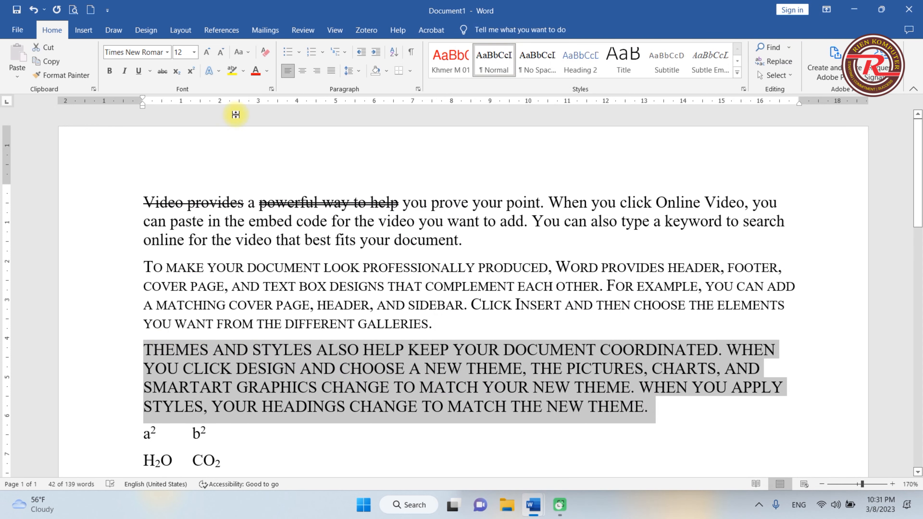
click(271, 89)
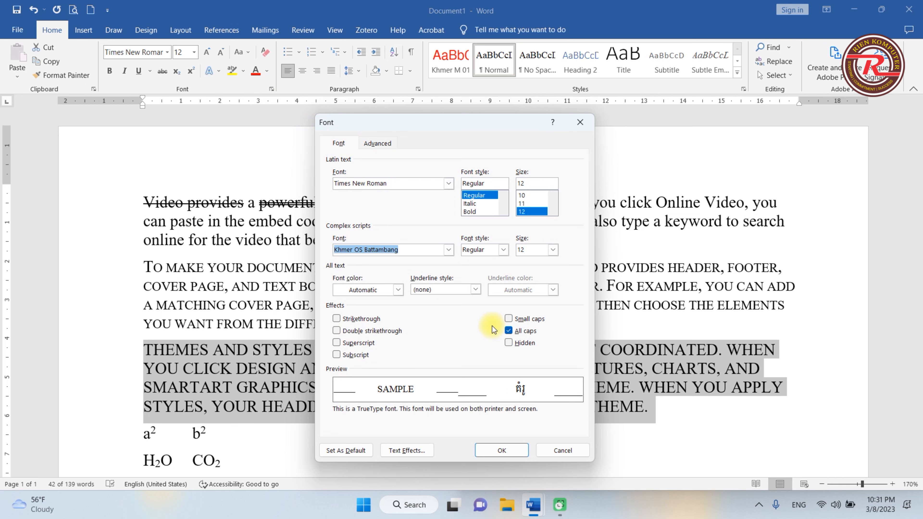
click(509, 343)
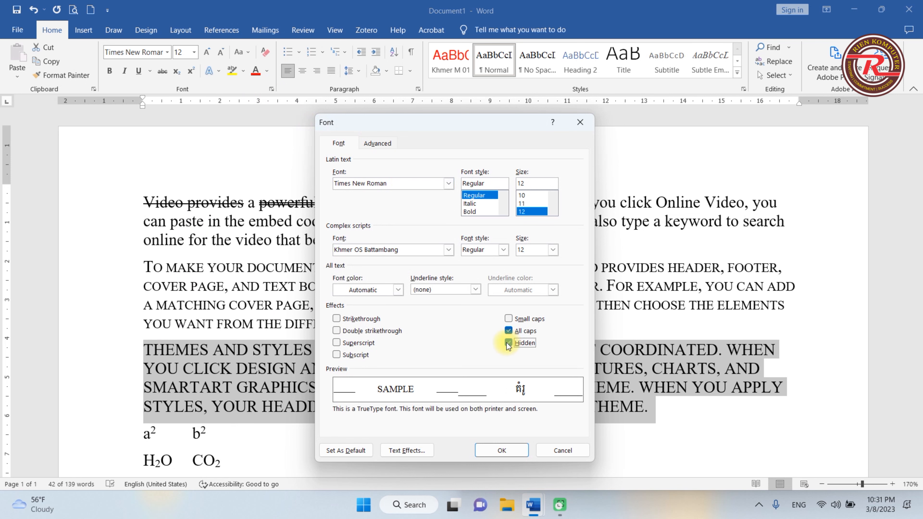
click(509, 330)
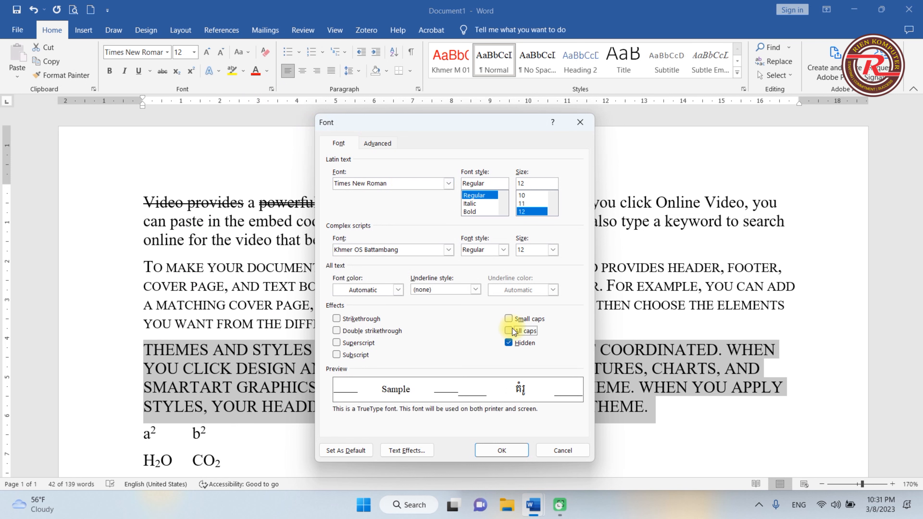
click(517, 454)
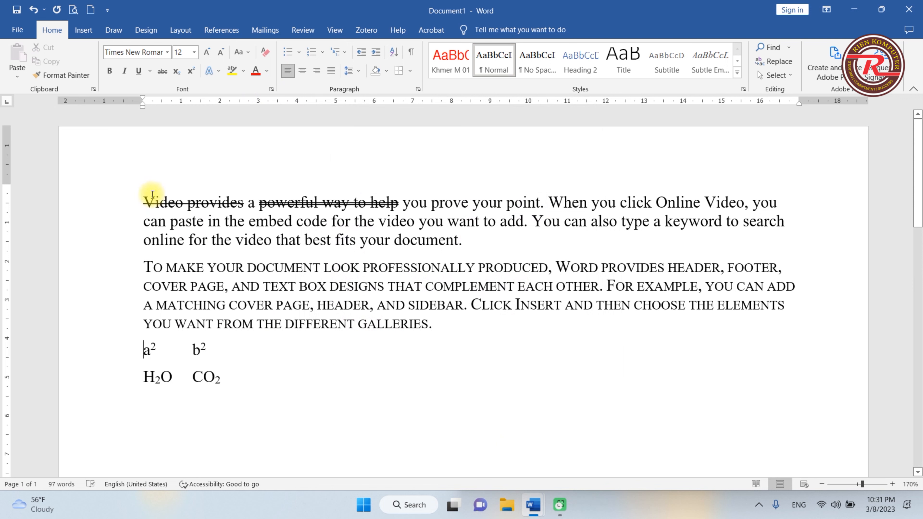
click(36, 10)
click(383, 371)
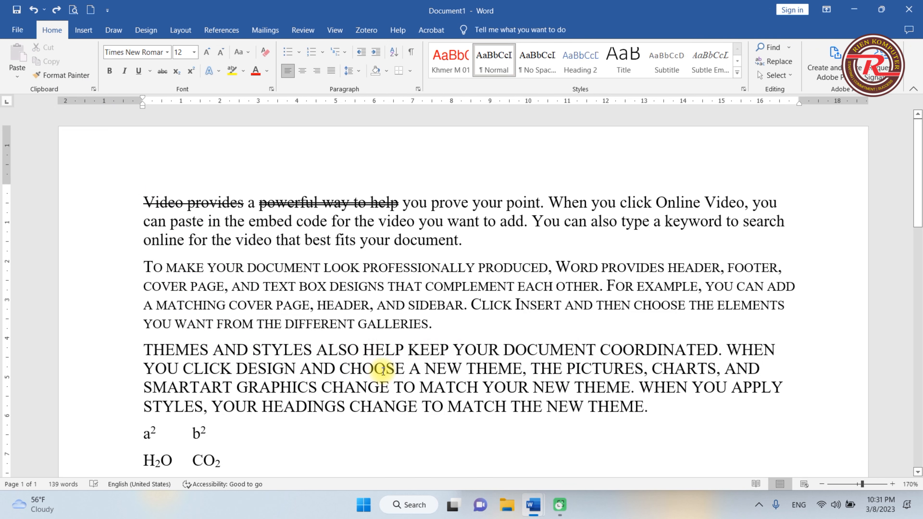
Select the whole third paragraph again and open its detailed font settings
drag(664, 406, 173, 340)
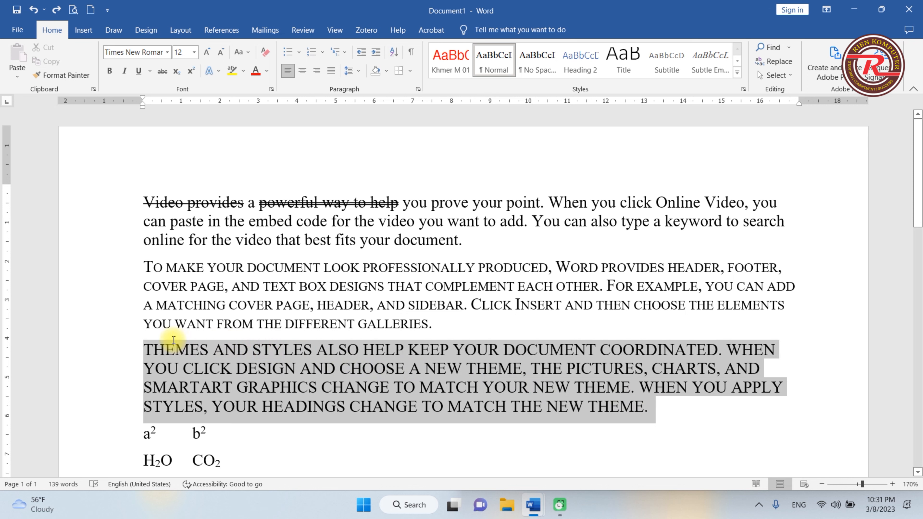
click(271, 89)
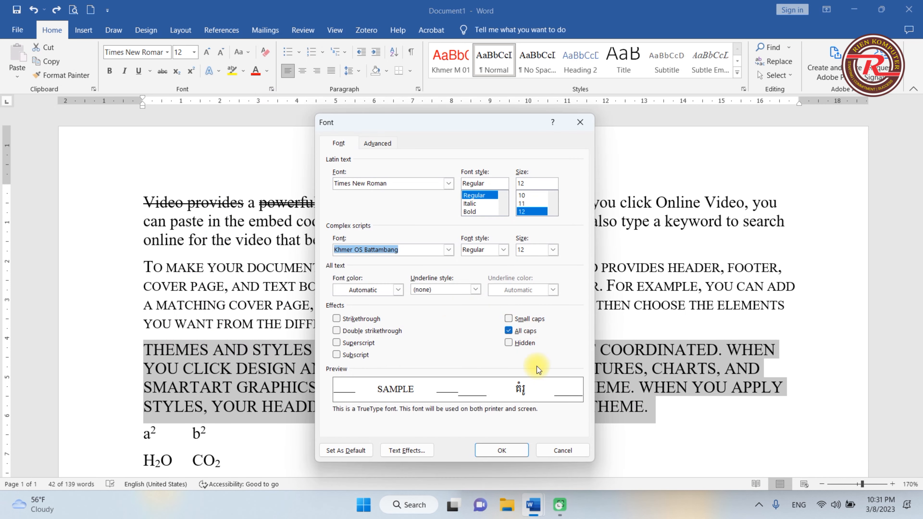